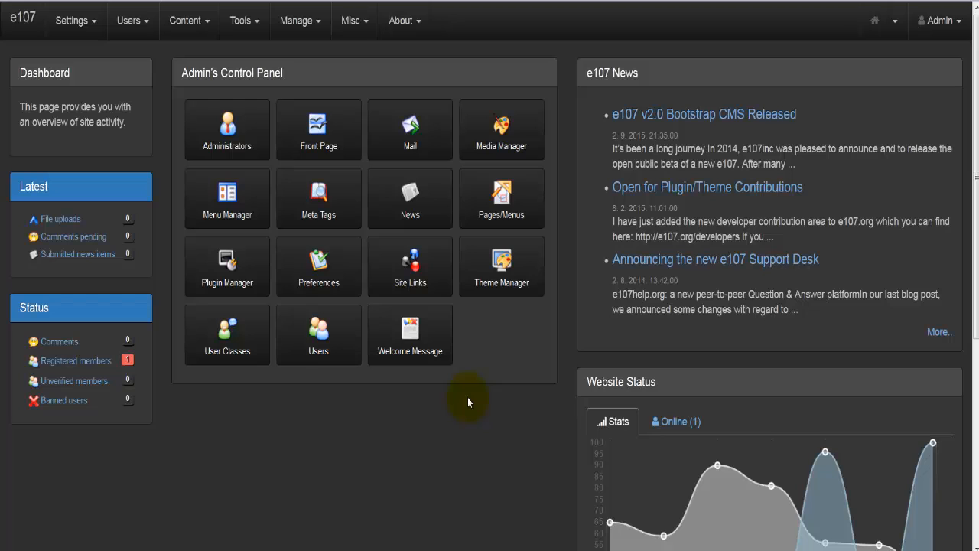
# - Open the Featurebox list from the site's content management area
pyautogui.click(175, 23)
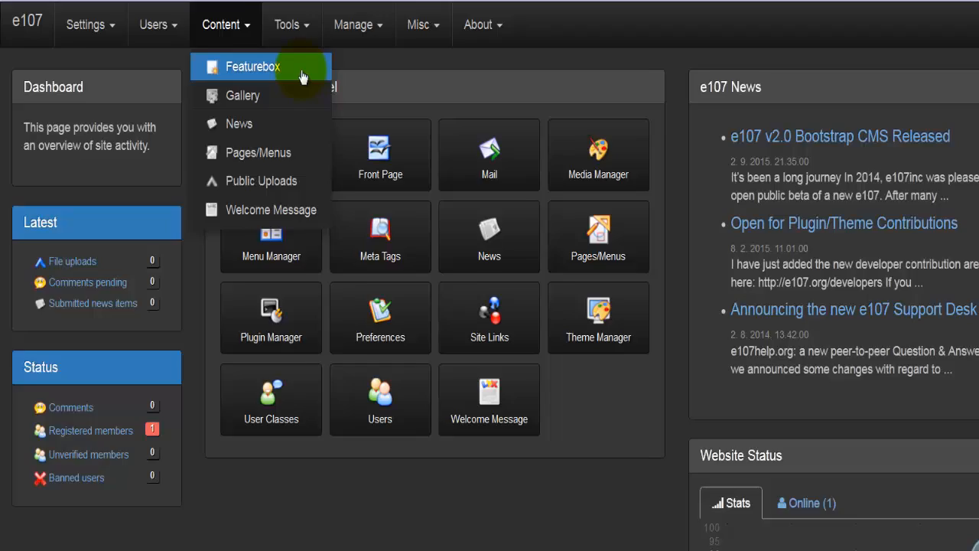
pyautogui.click(496, 120)
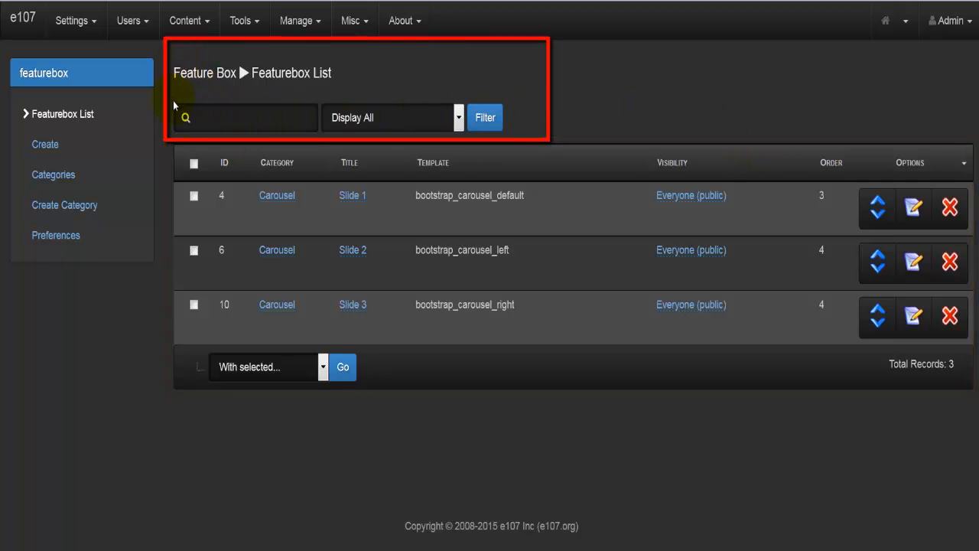
pyautogui.click(232, 118)
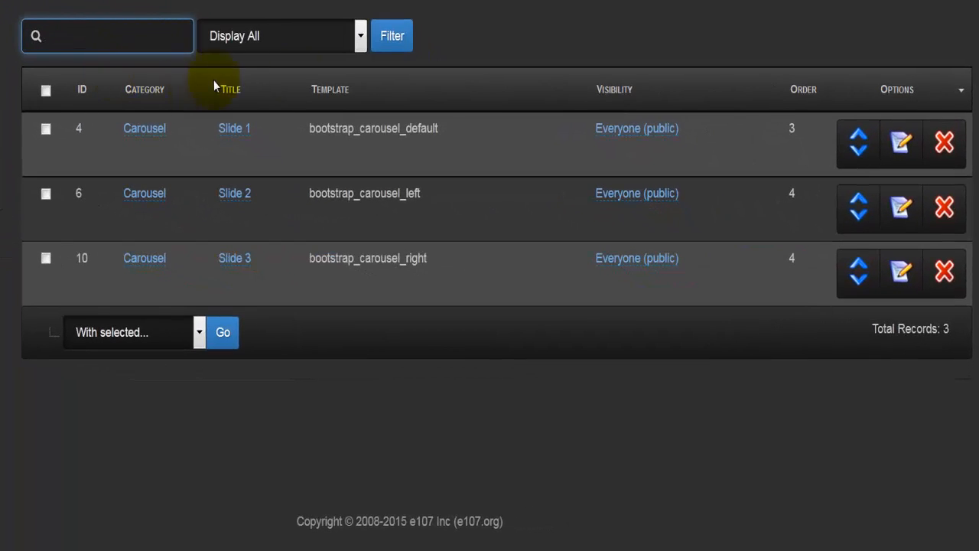
# - Filter the featurebox list by the Tabs category and reset the filter to Display All
pyautogui.click(359, 35)
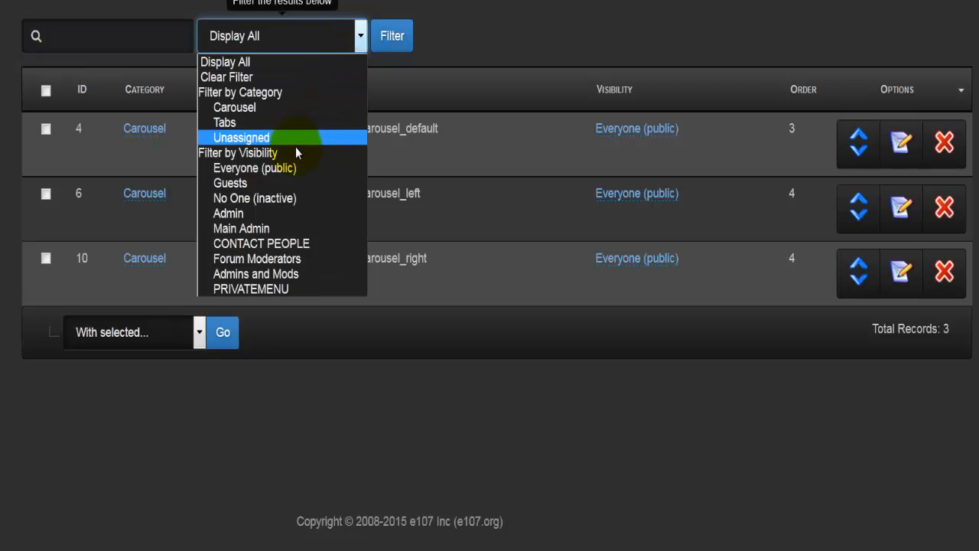
pyautogui.click(470, 26)
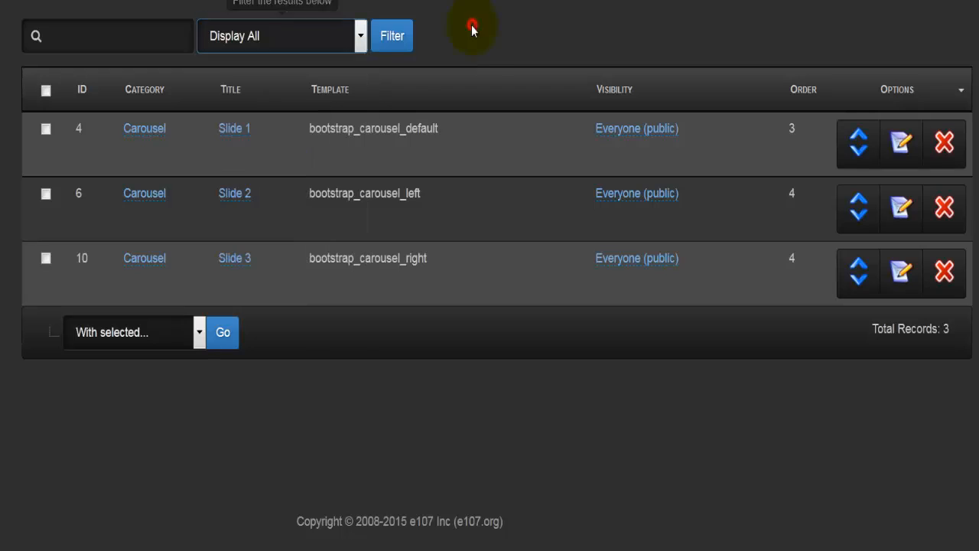
pyautogui.click(307, 31)
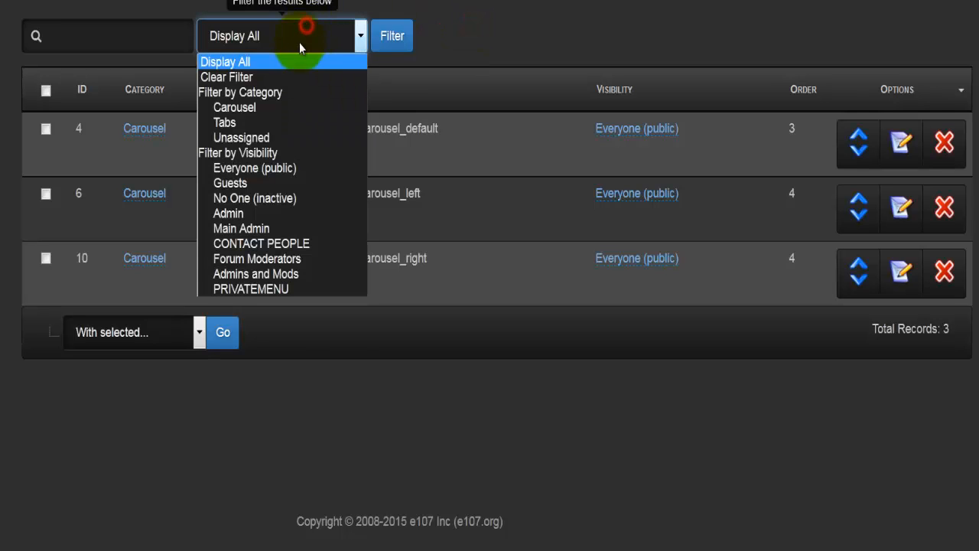
pyautogui.click(260, 123)
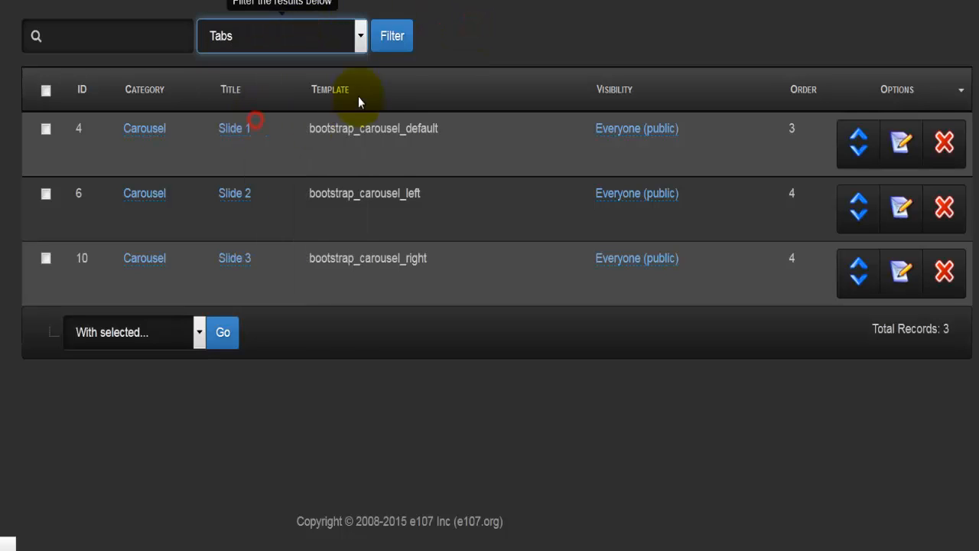
pyautogui.click(409, 44)
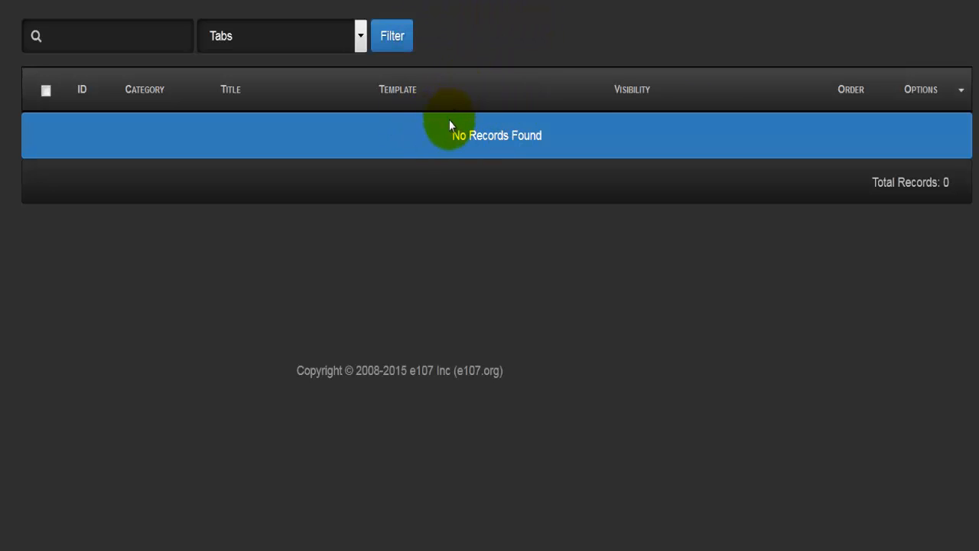
pyautogui.click(289, 49)
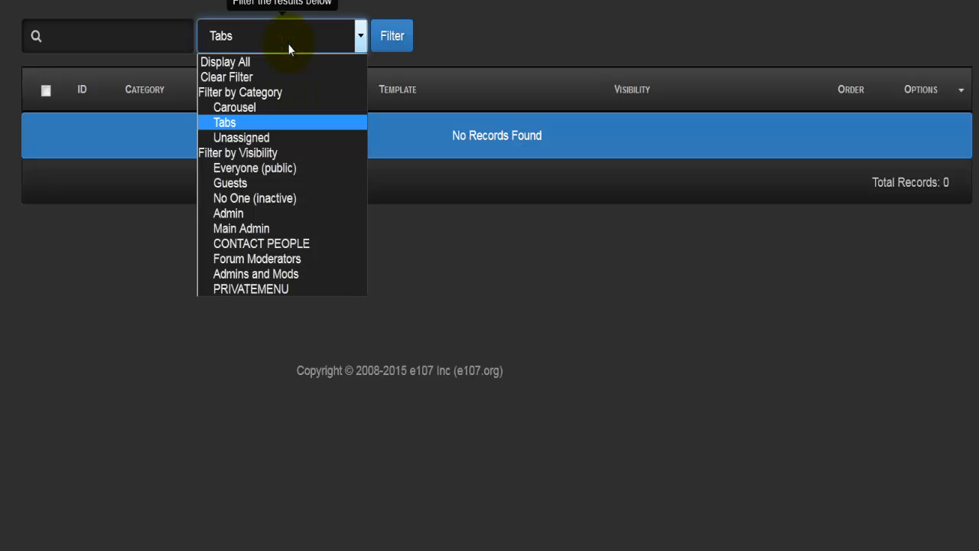
pyautogui.click(258, 63)
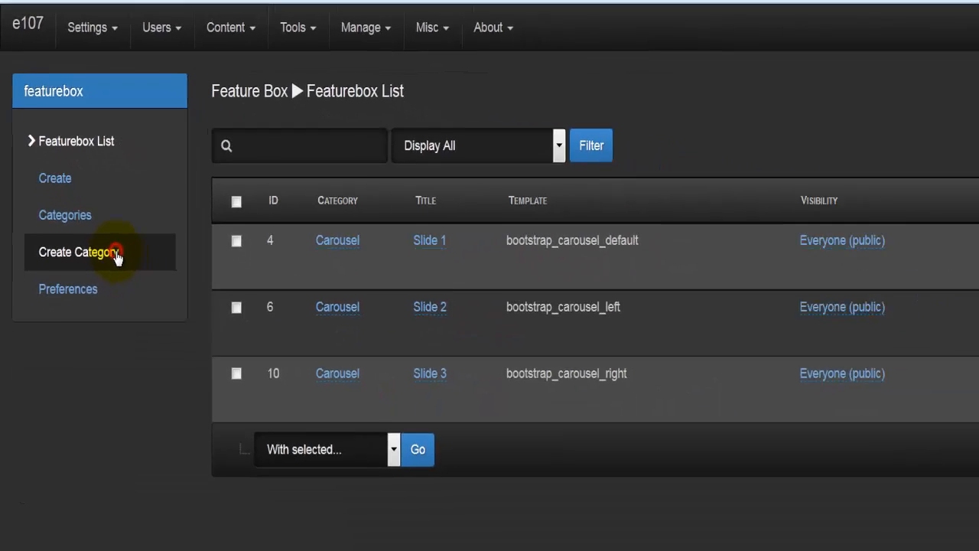
# - Open the form for creating a featurebox category and choose the Accordion category template
pyautogui.click(184, 406)
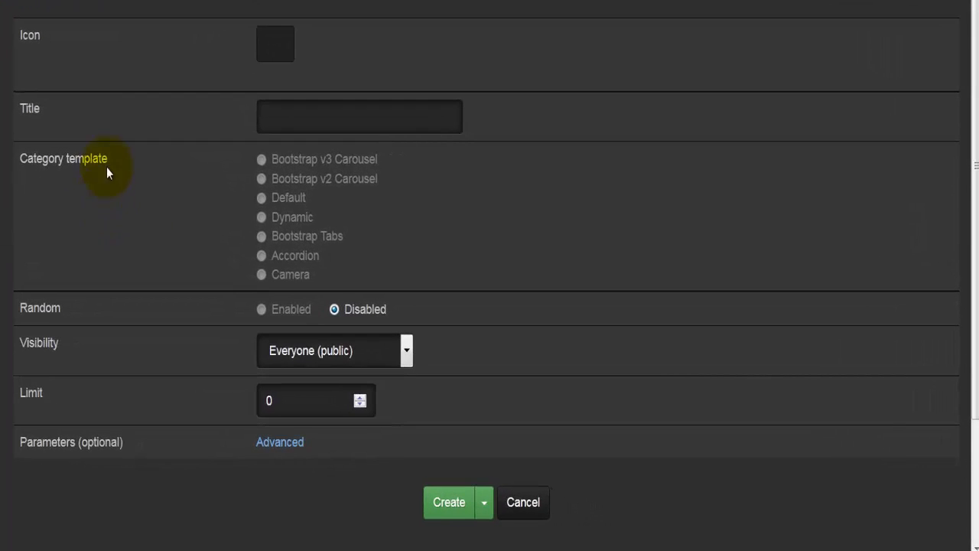
pyautogui.click(271, 121)
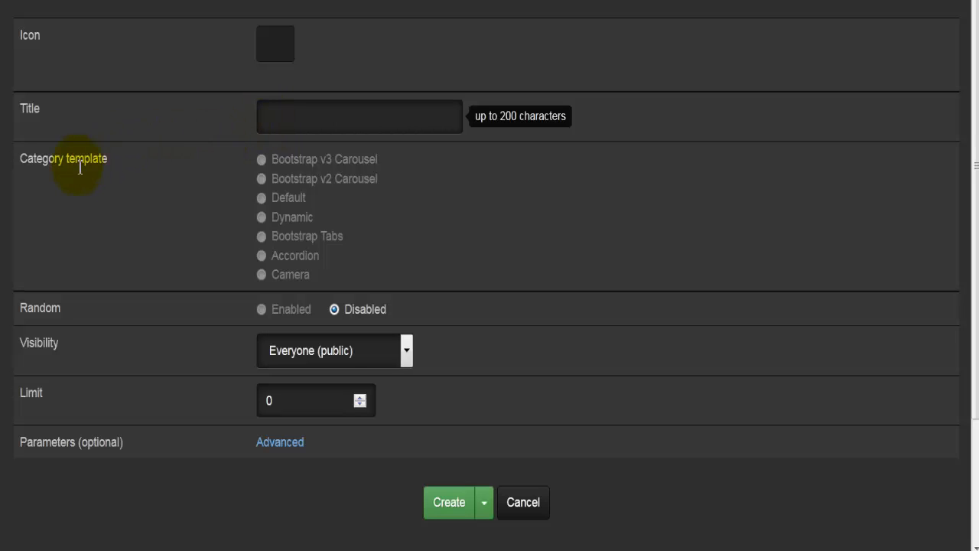
pyautogui.click(261, 178)
pyautogui.click(262, 255)
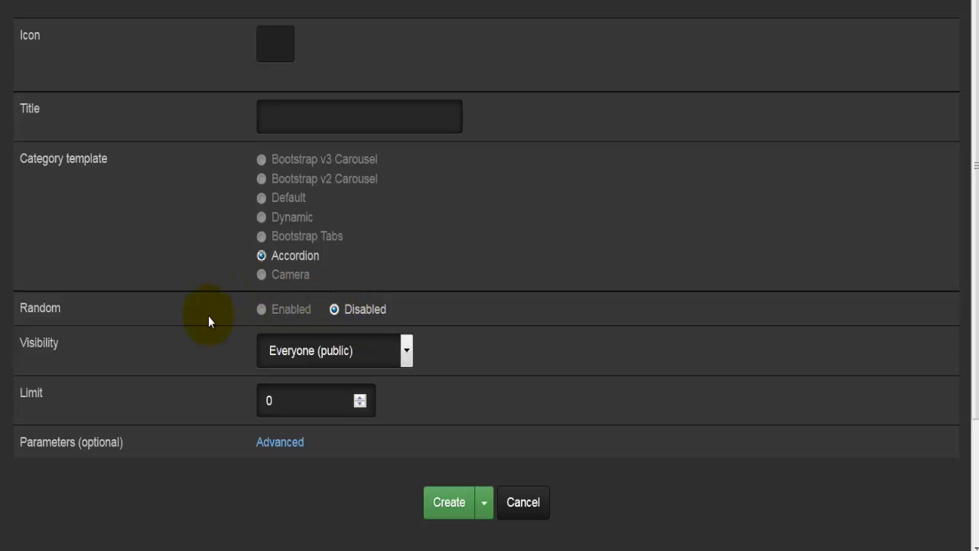
# - Review the new category's visibility options and optional advanced parameters, and open the existing Categories list
pyautogui.click(304, 350)
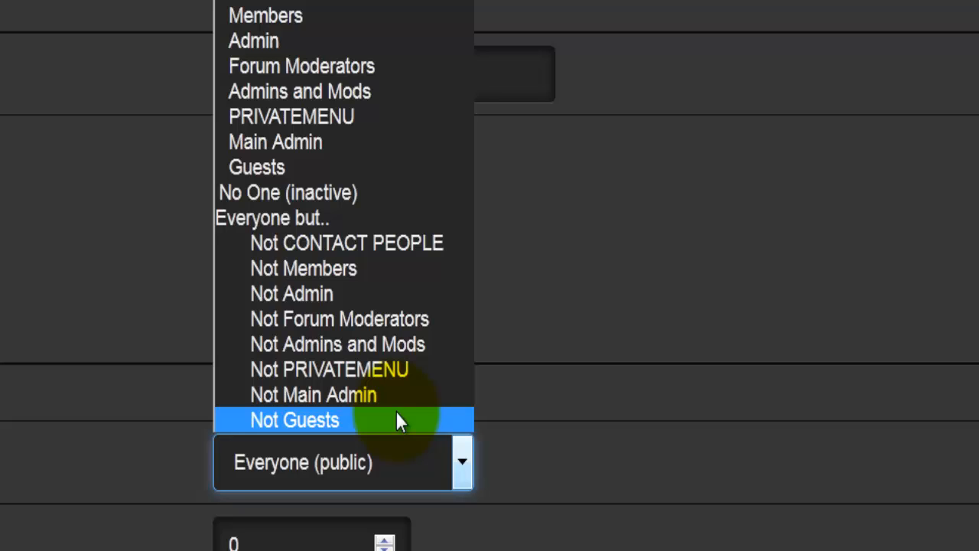
pyautogui.click(691, 467)
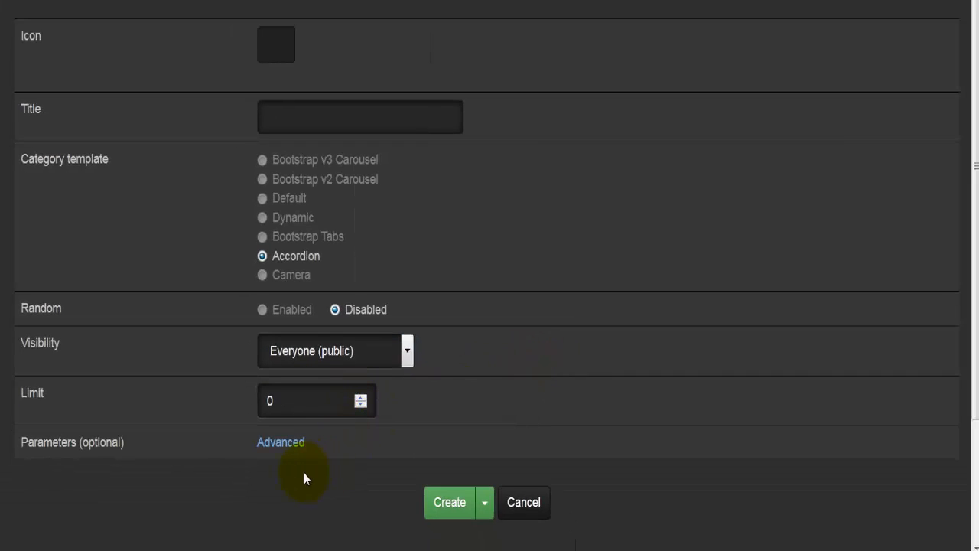
pyautogui.click(274, 446)
pyautogui.scroll(-1, 283, 452)
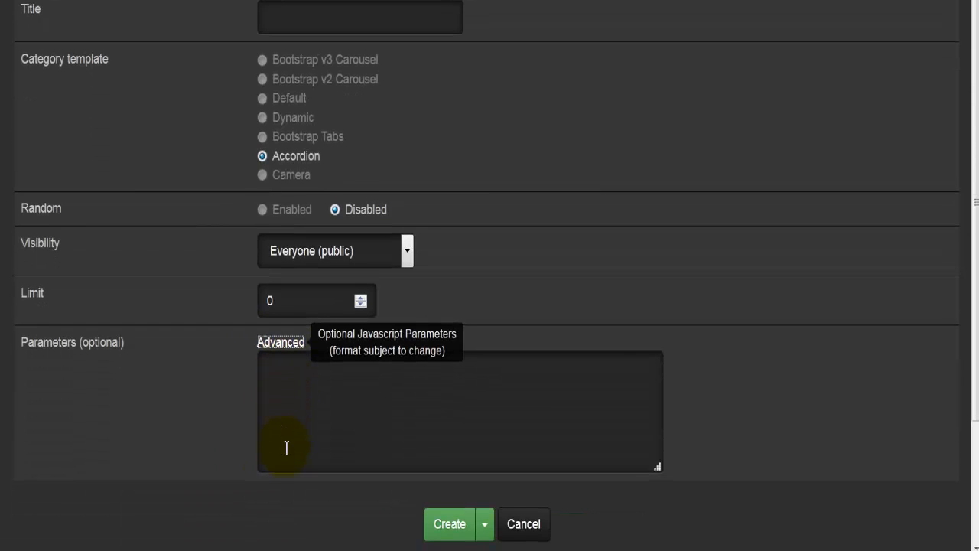
pyautogui.scroll(1, 285, 449)
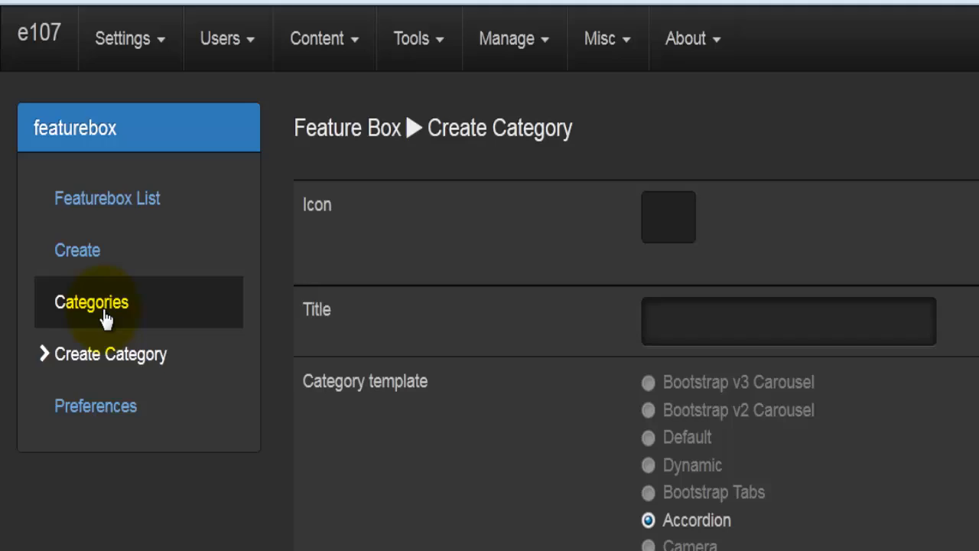
pyautogui.click(106, 320)
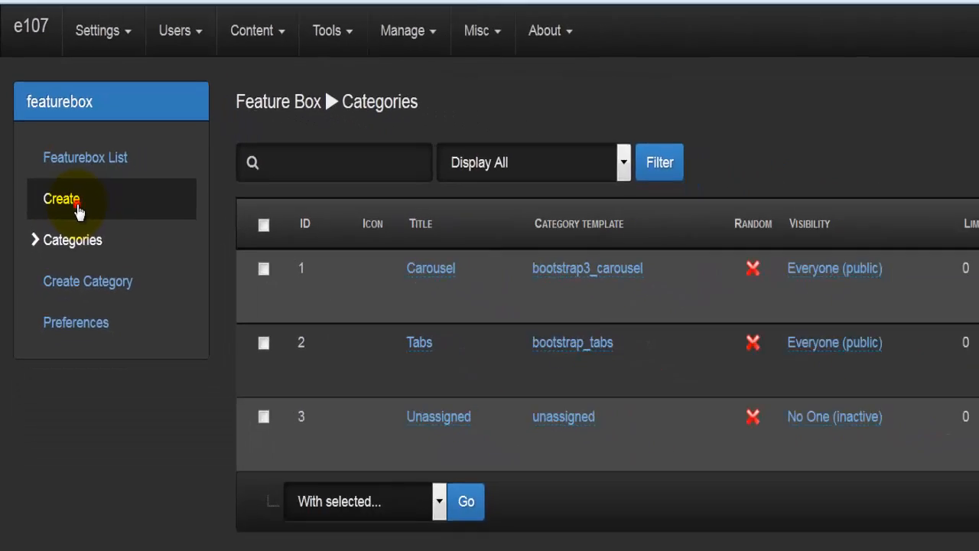
# - Open the form for a new featurebox item and examine its category, title, image/video, message text and template fields
pyautogui.click(102, 275)
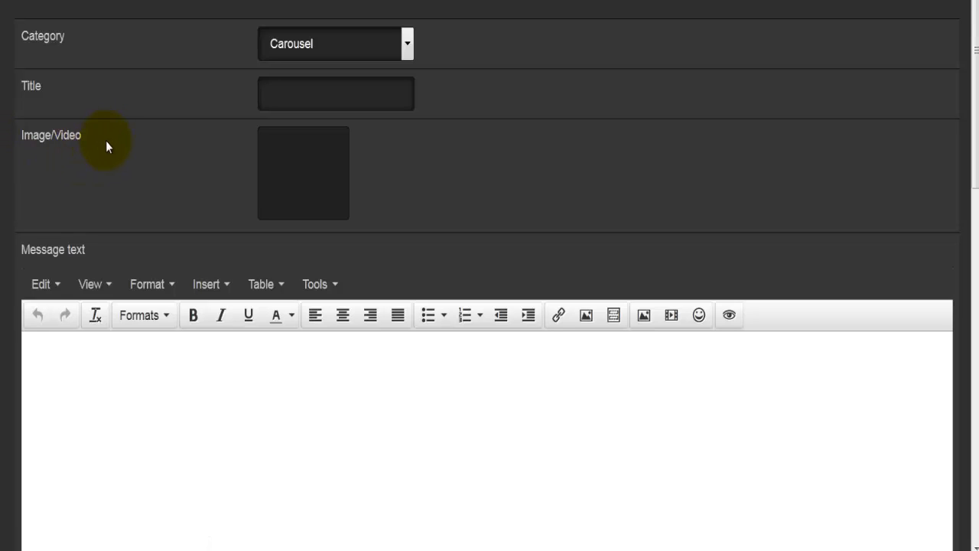
pyautogui.click(293, 50)
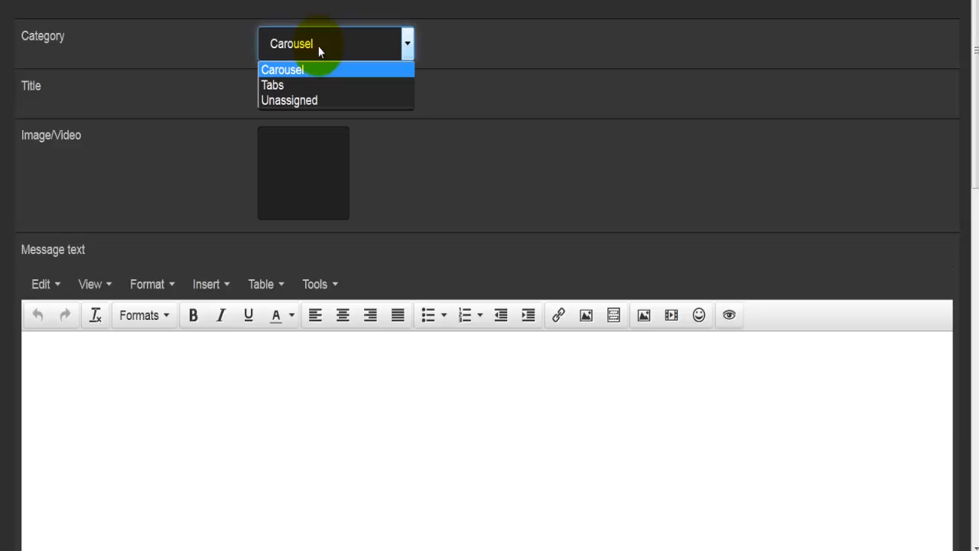
pyautogui.click(211, 44)
pyautogui.click(279, 88)
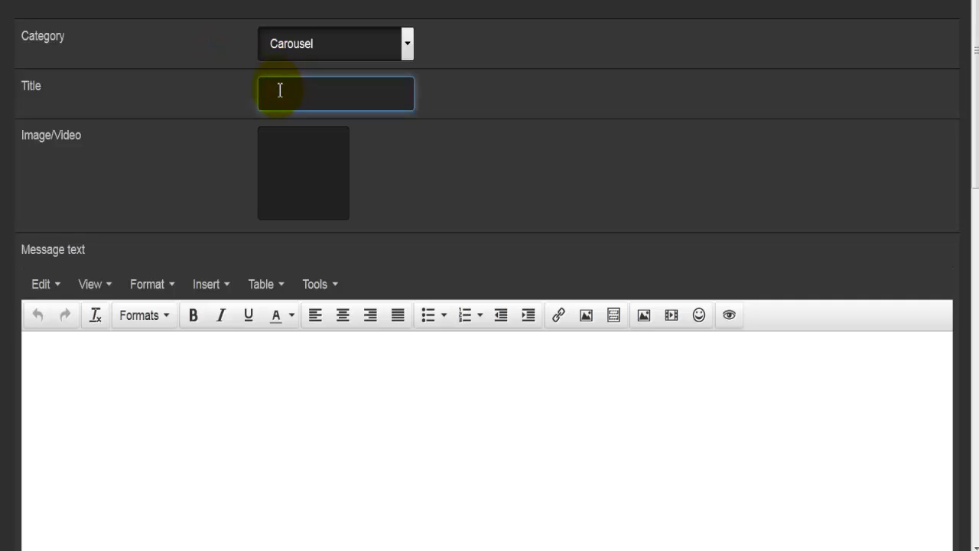
pyautogui.click(198, 151)
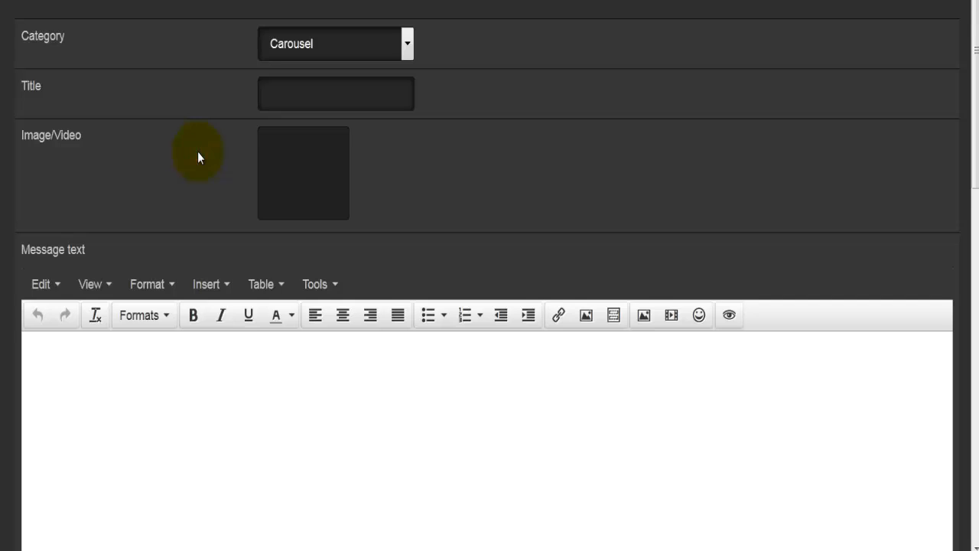
pyautogui.scroll(-1, 197, 151)
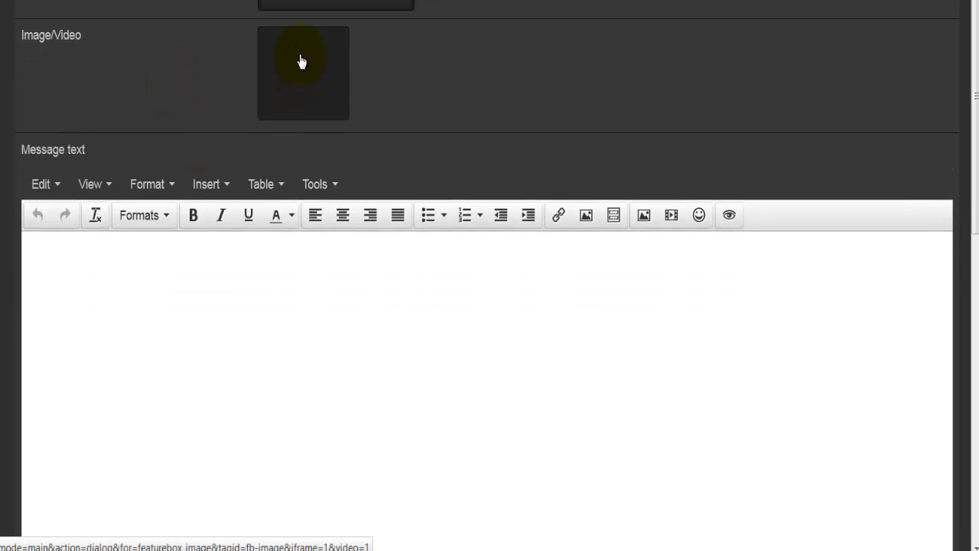
pyautogui.click(166, 298)
pyautogui.scroll(-1, 166, 297)
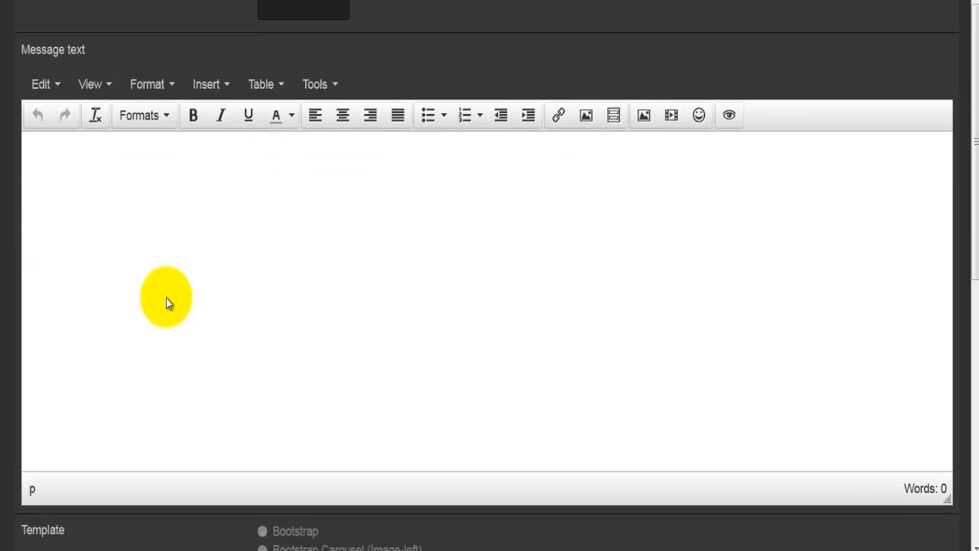
pyautogui.scroll(-5, 166, 302)
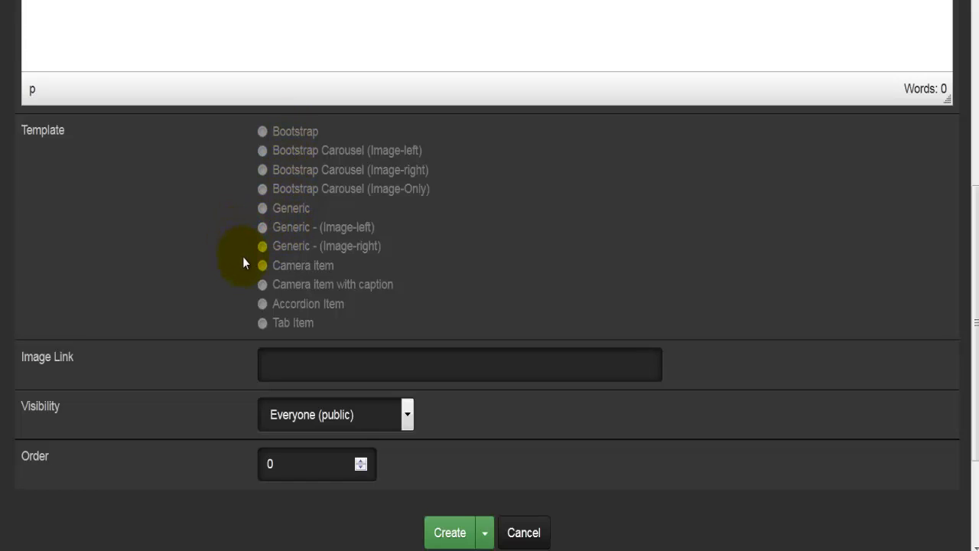
# - Choose the Generic template for the new featurebox item and review its image link field and visibility options
pyautogui.click(264, 208)
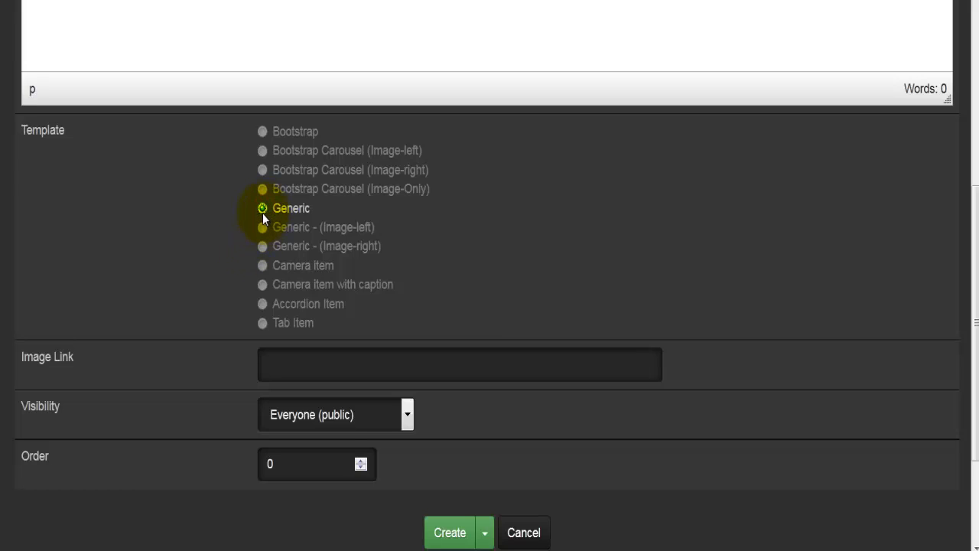
pyautogui.scroll(-1, 195, 234)
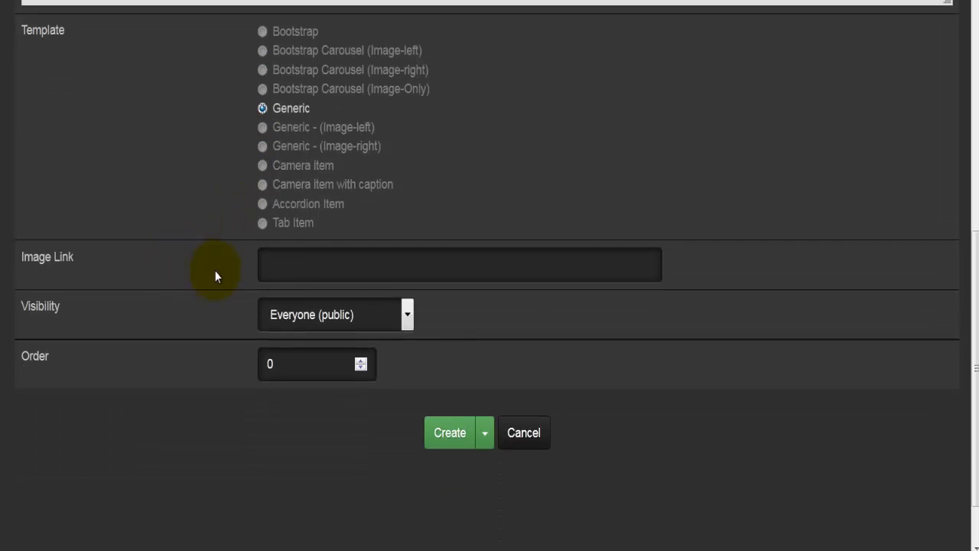
pyautogui.click(289, 267)
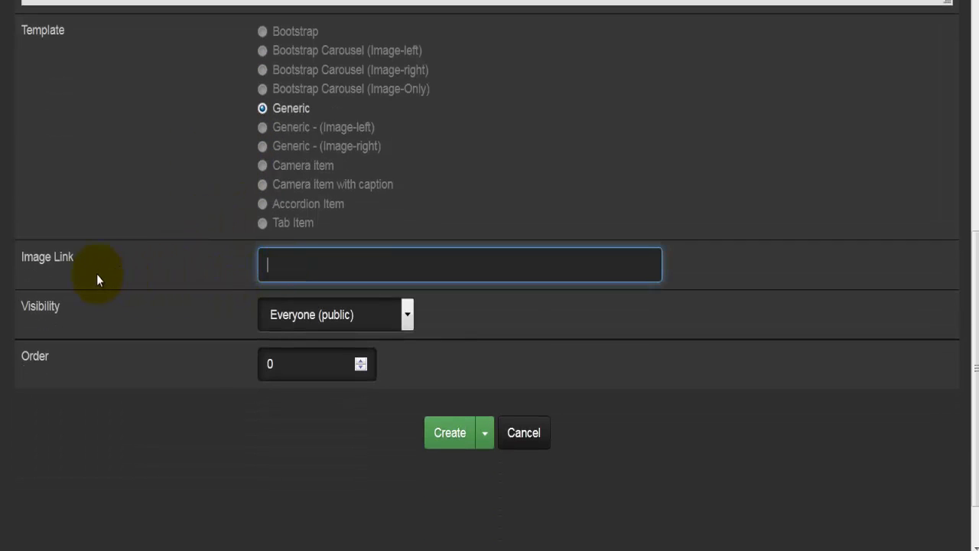
pyautogui.click(273, 316)
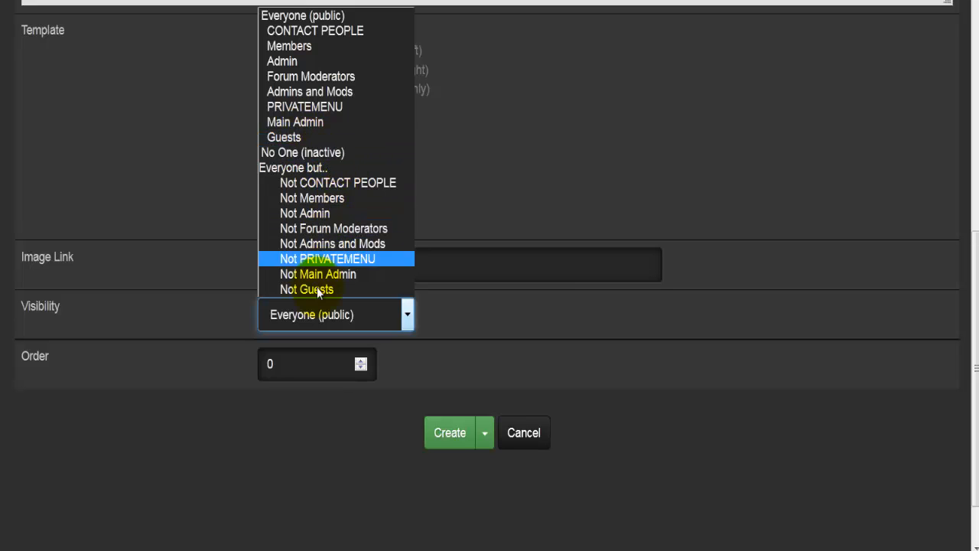
pyautogui.click(192, 314)
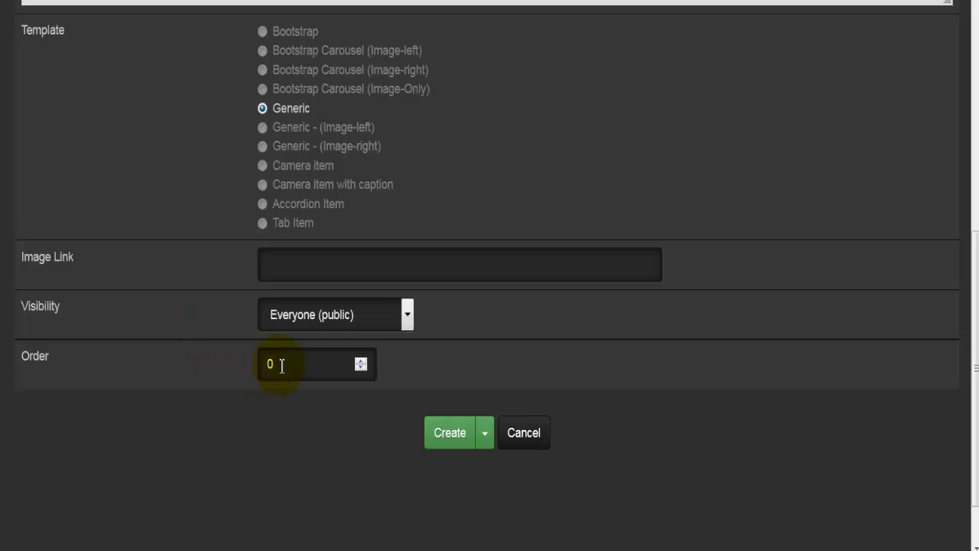
# - Set the new featurebox item's order to 4
pyautogui.click(361, 360)
pyautogui.click(361, 360)
pyautogui.click(361, 360)
pyautogui.click(361, 360)
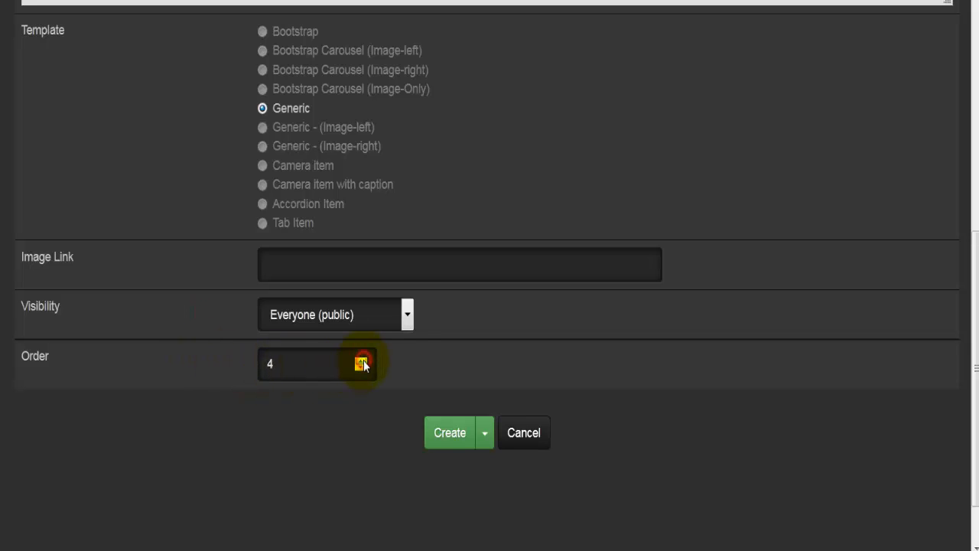
pyautogui.click(195, 335)
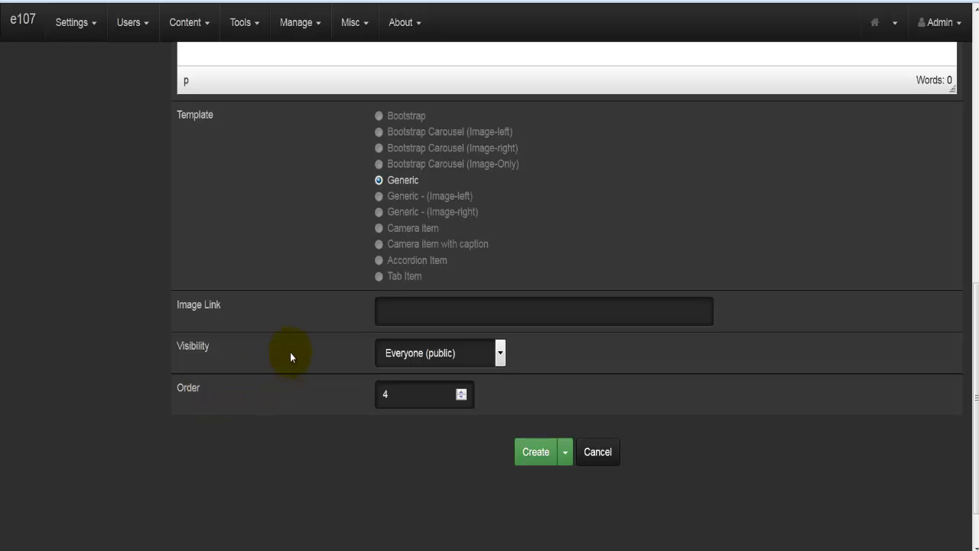
# - Return to the Featurebox list and move Slide 3 above Slide 2
pyautogui.scroll(2, 290, 352)
pyautogui.scroll(6, 290, 352)
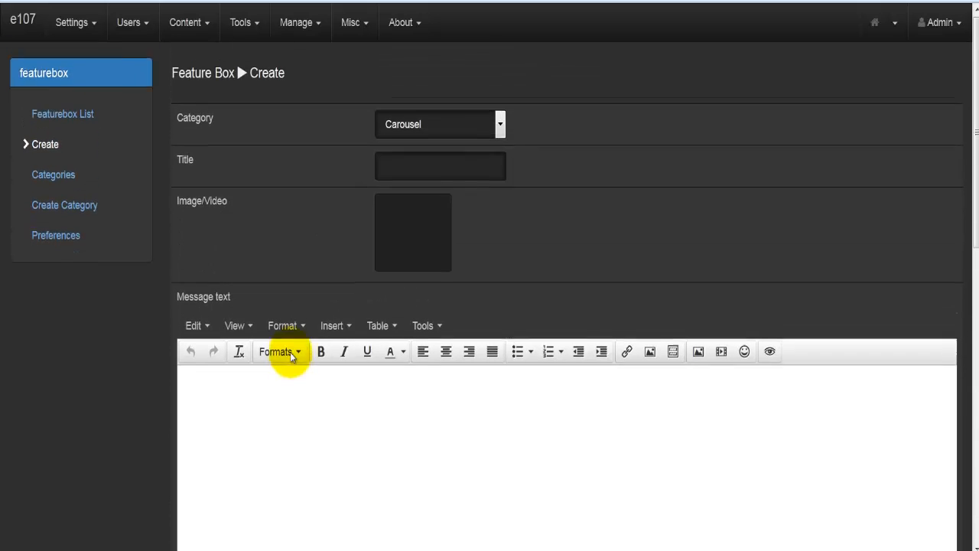
pyautogui.click(102, 119)
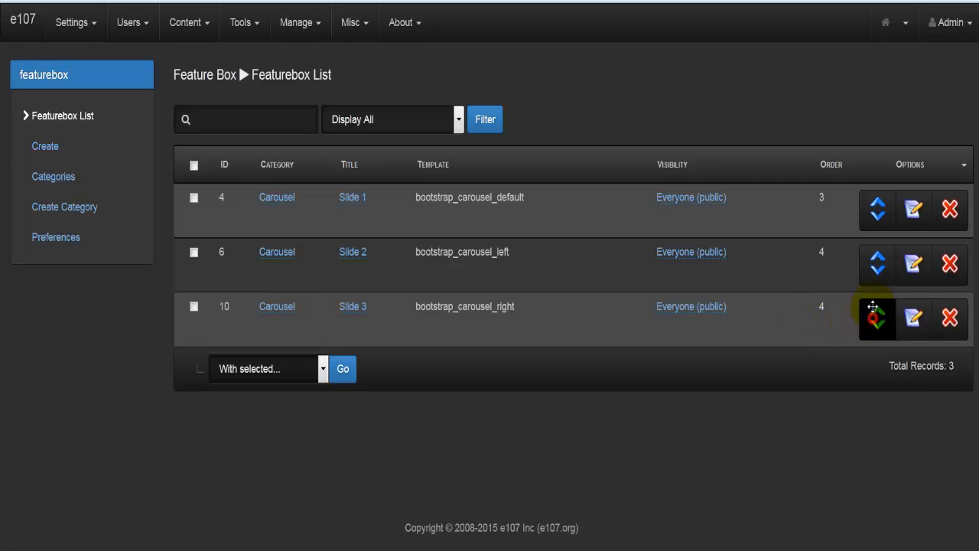
pyautogui.moveTo(874, 316); pyautogui.dragTo(868, 292)
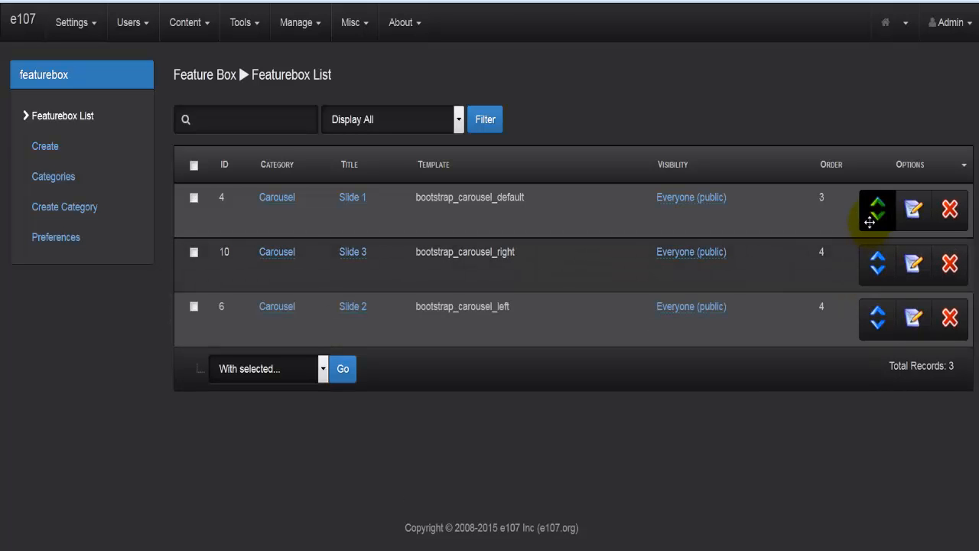
# - Move Slide 1 below Slide 3 in the Featurebox list
pyautogui.moveTo(874, 212); pyautogui.dragTo(874, 266)
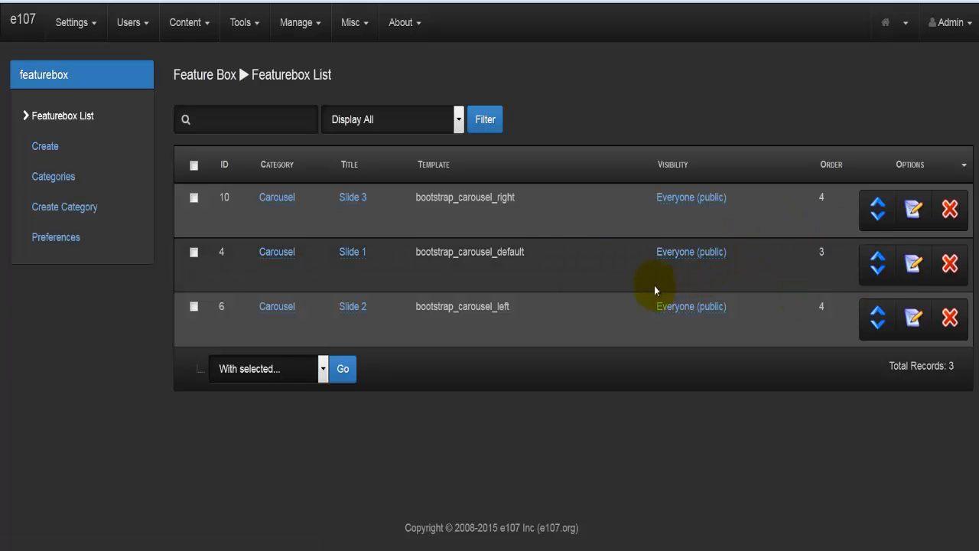
# - Open the Gallery preferences and review the general settings for image size, download link and images per page
pyautogui.click(192, 28)
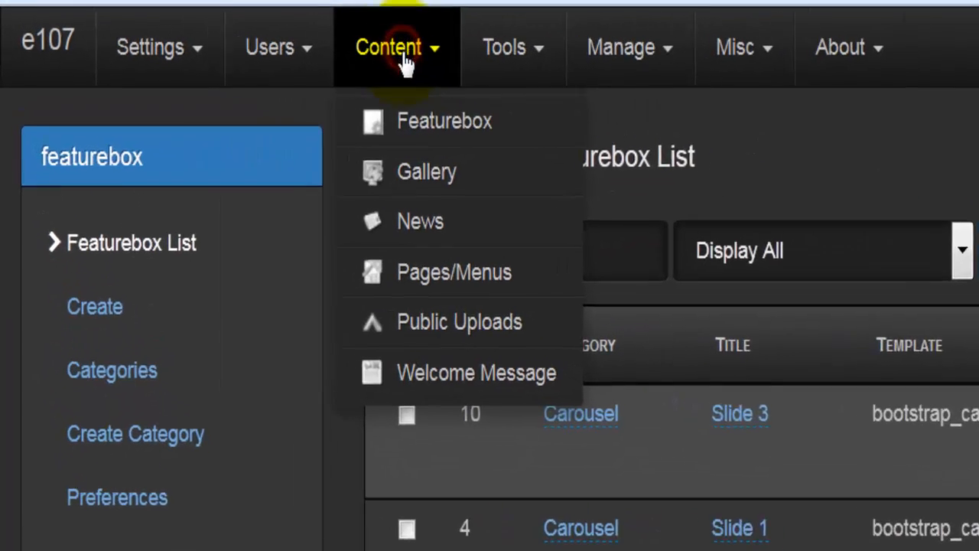
pyautogui.click(458, 181)
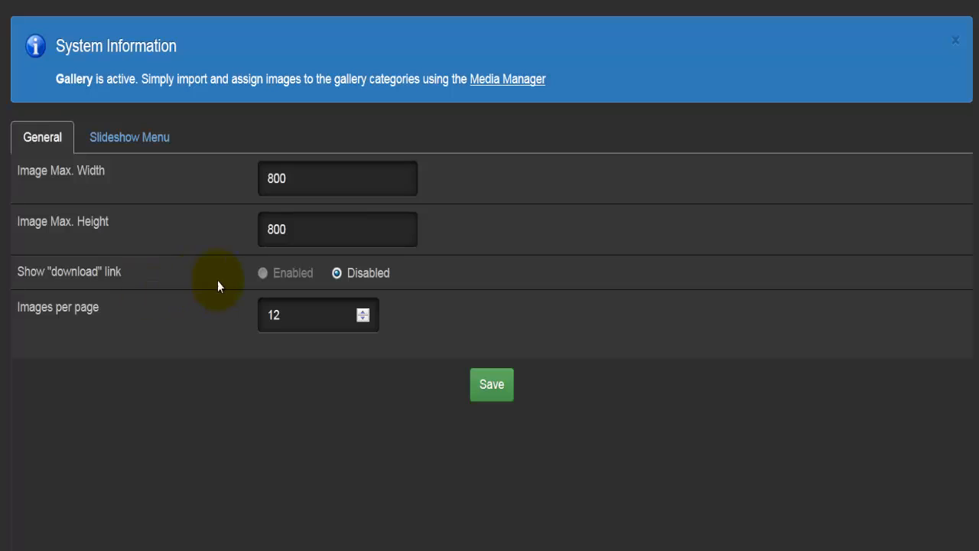
pyautogui.moveTo(353, 283)
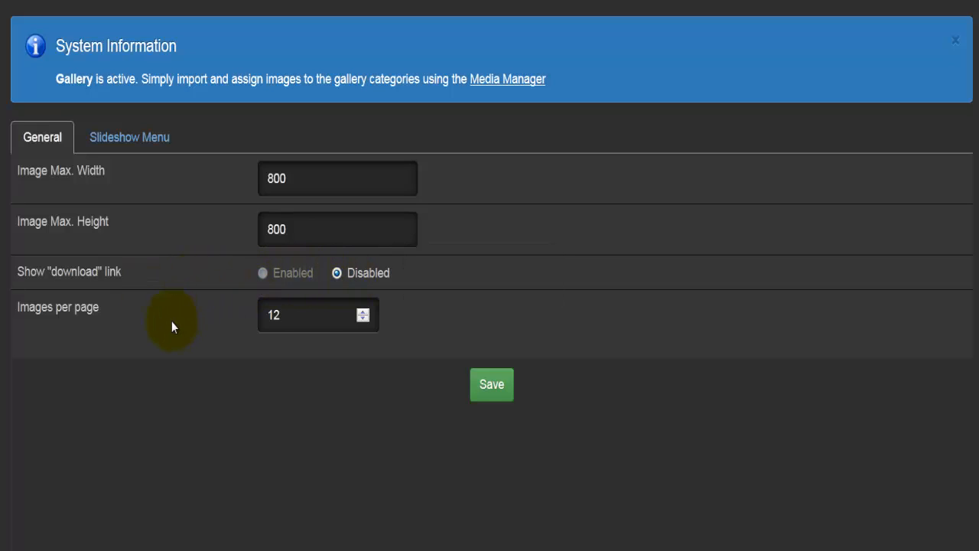
pyautogui.click(277, 318)
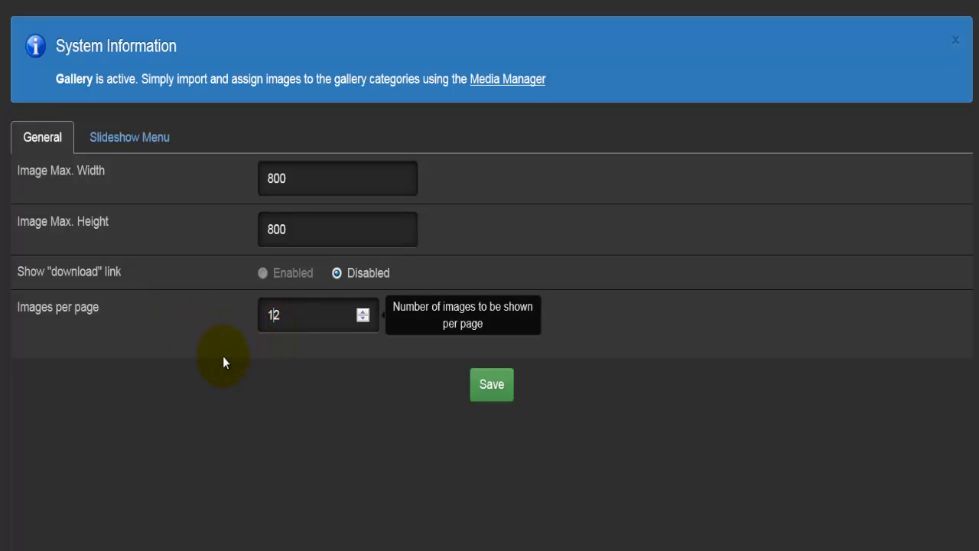
# - Show the gallery's slideshow menu settings and choose Gallery 1 as the slideshow category
pyautogui.click(136, 142)
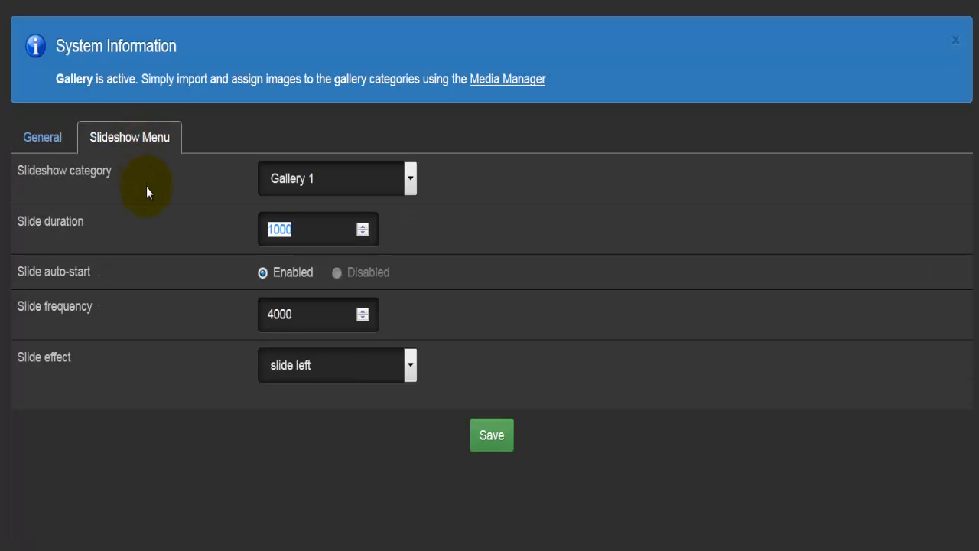
pyautogui.click(321, 188)
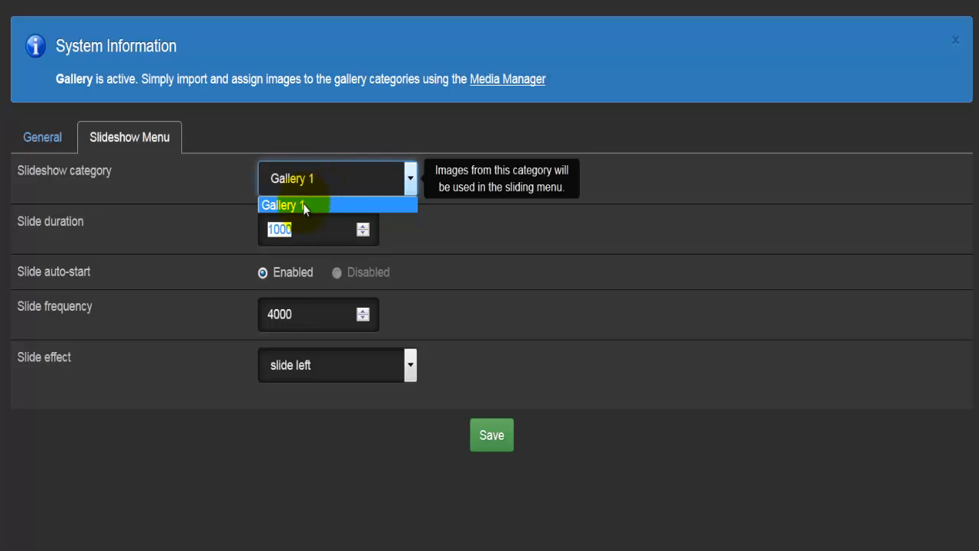
pyautogui.click(303, 203)
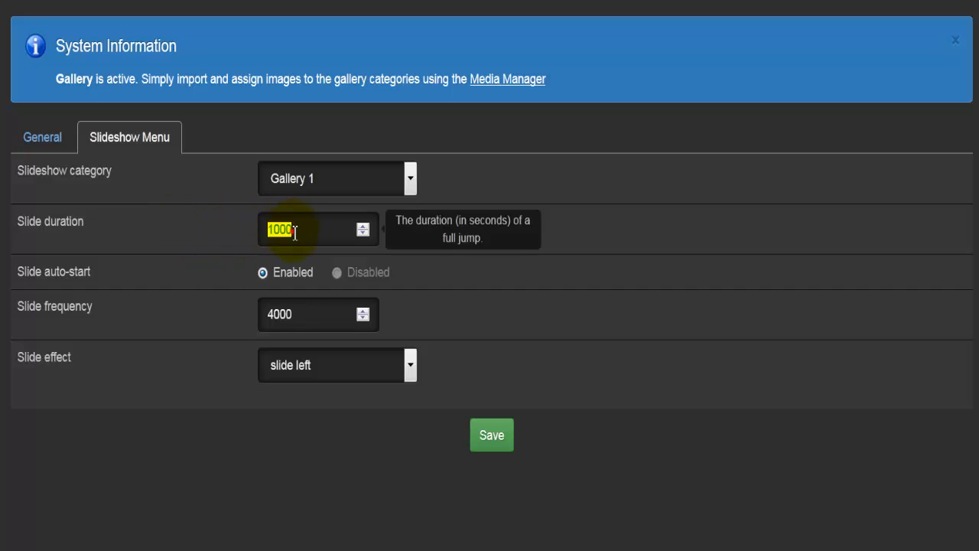
# - Examine the slideshow's slide duration, auto-start and slide frequency settings
pyautogui.click(324, 233)
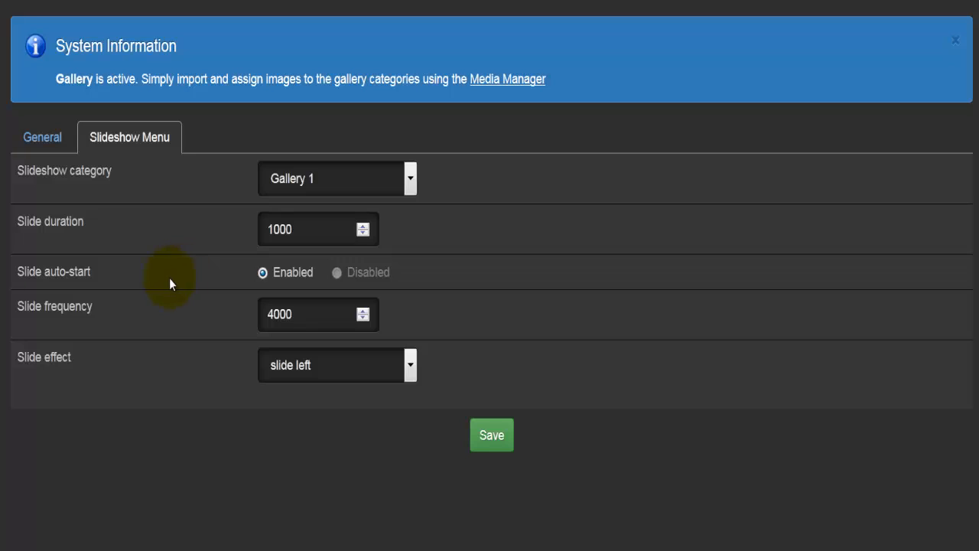
pyautogui.moveTo(269, 278)
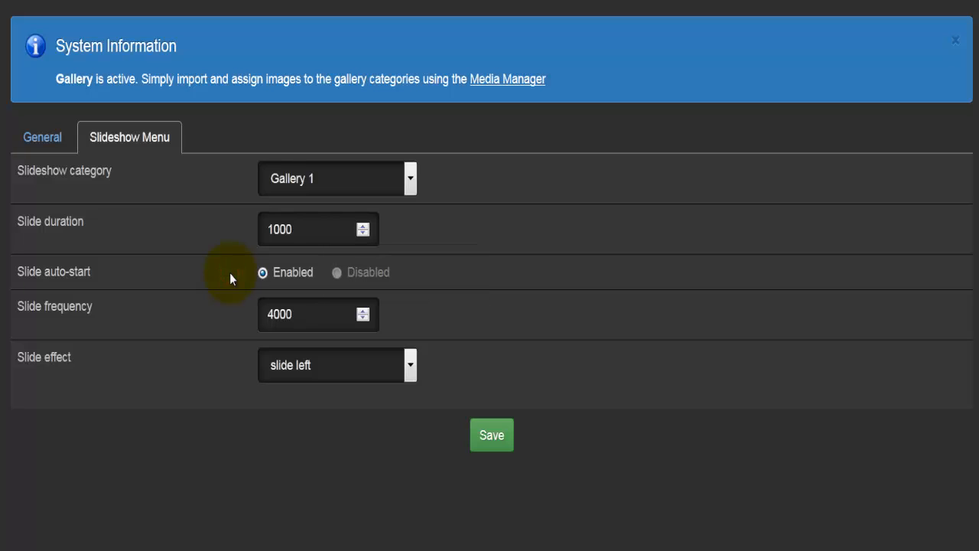
pyautogui.click(273, 314)
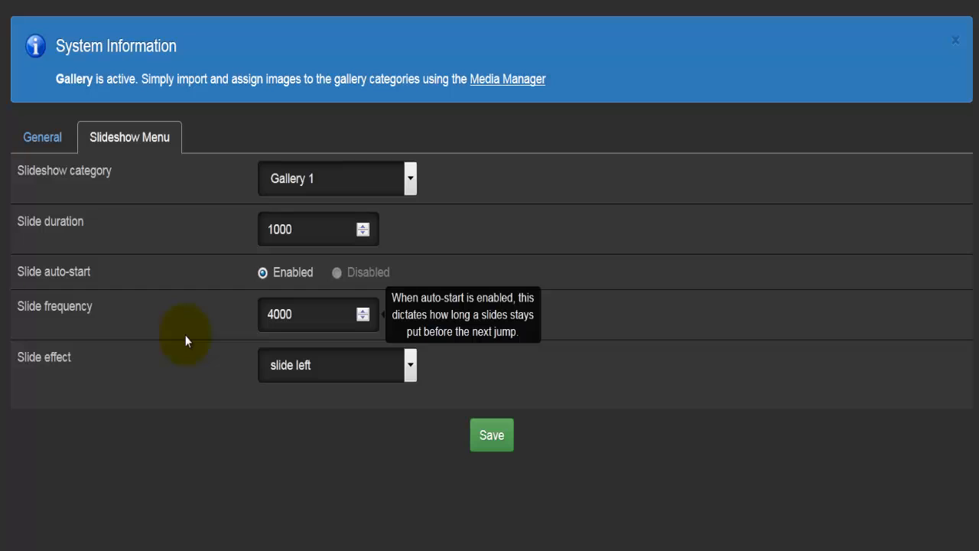
pyautogui.doubleClick(281, 314)
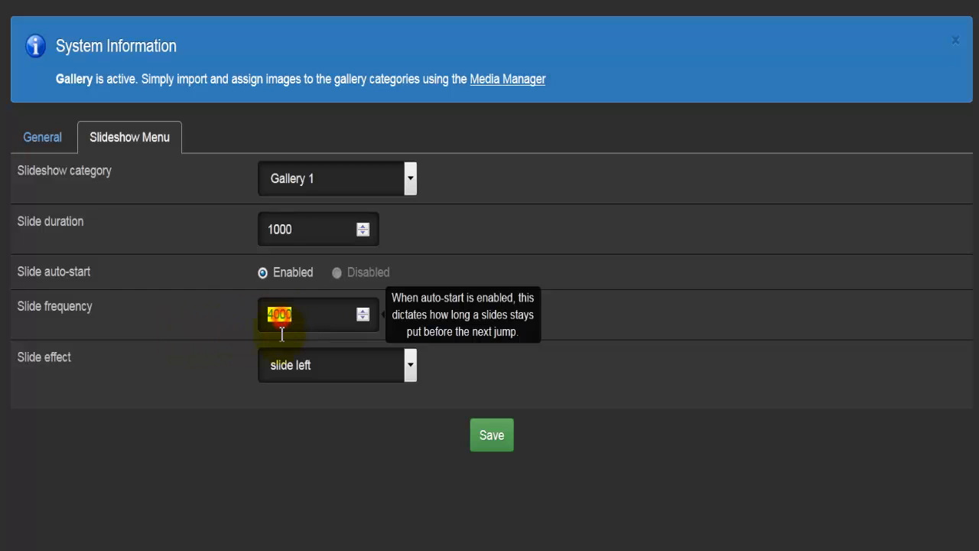
pyautogui.doubleClick(294, 230)
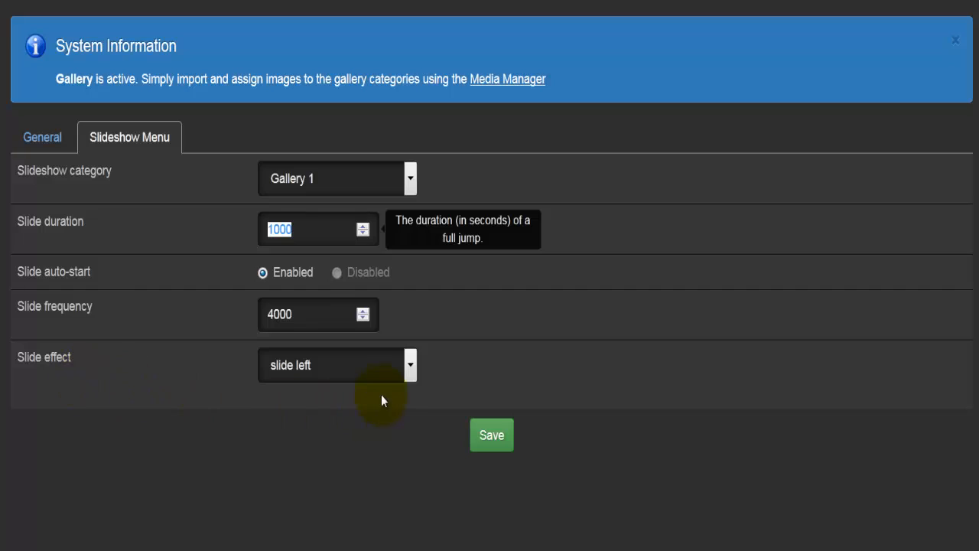
# - Set the slideshow's slide effect to fade
pyautogui.click(410, 368)
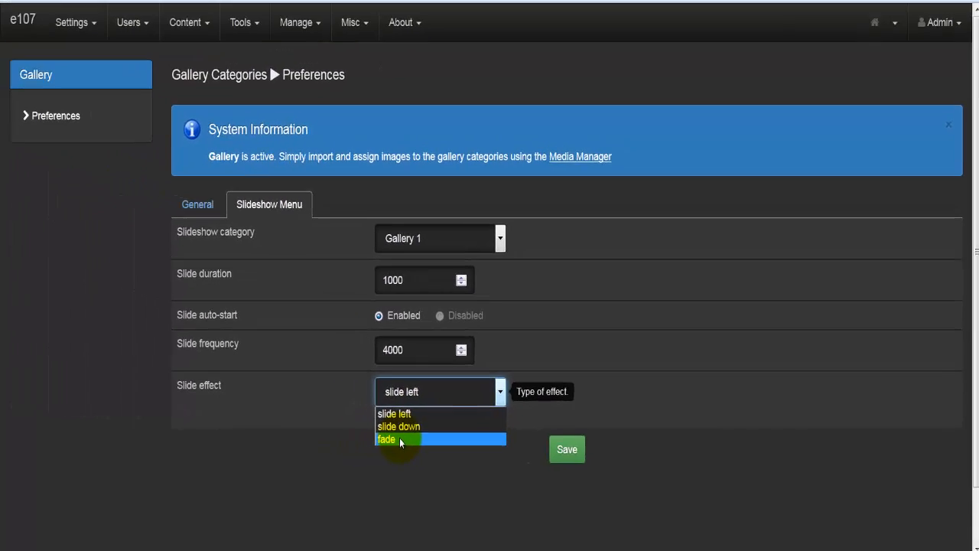
pyautogui.click(400, 437)
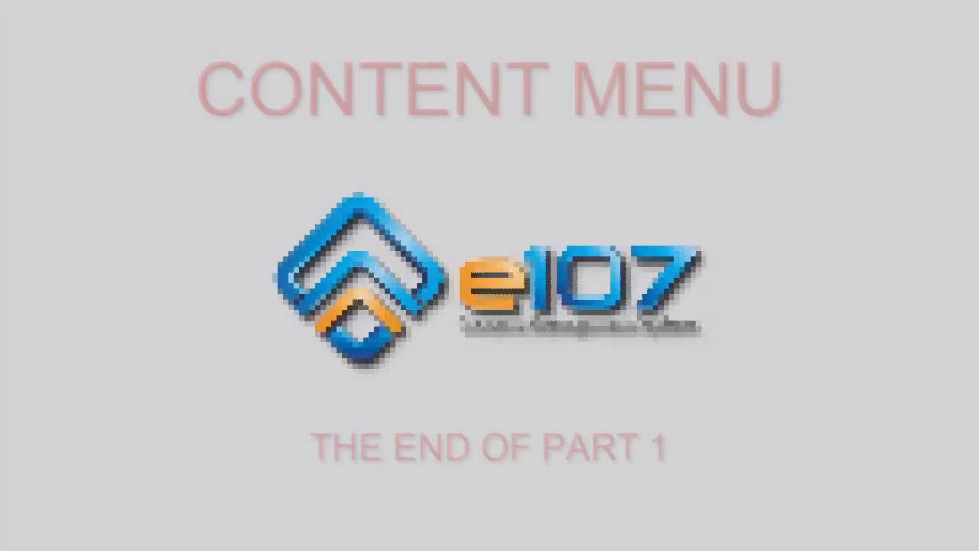